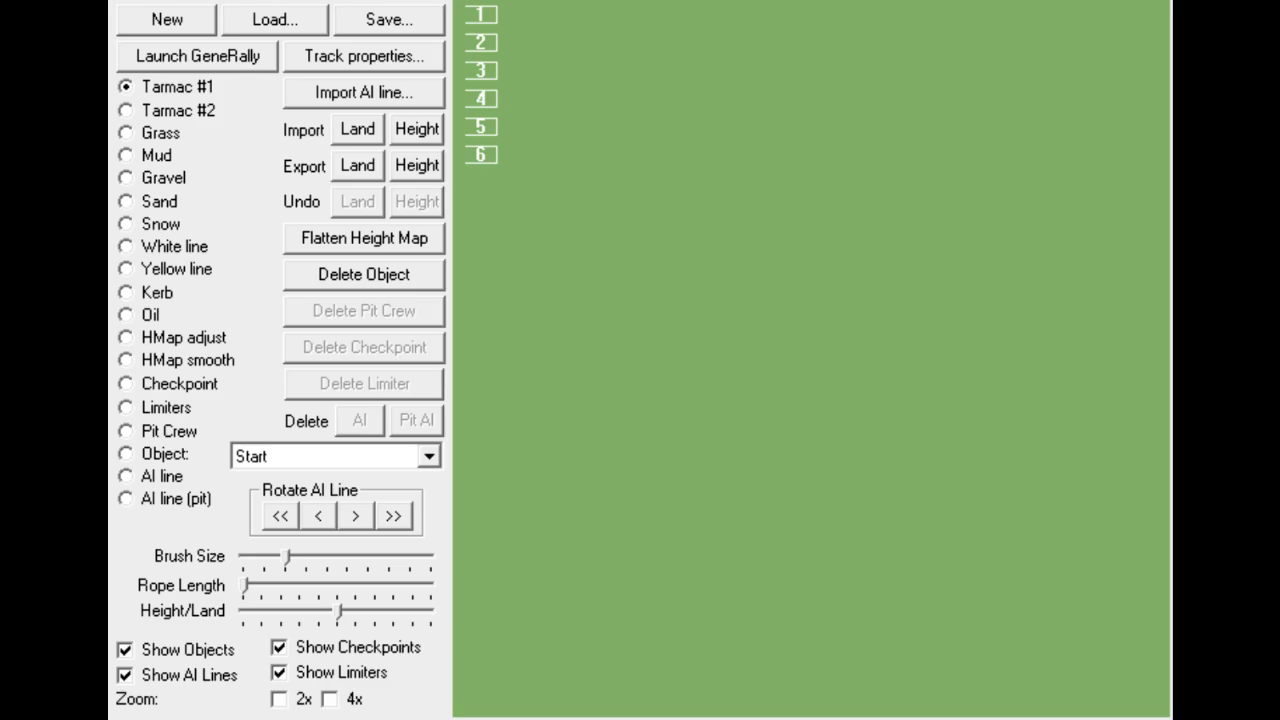
pyautogui.click(389, 19)
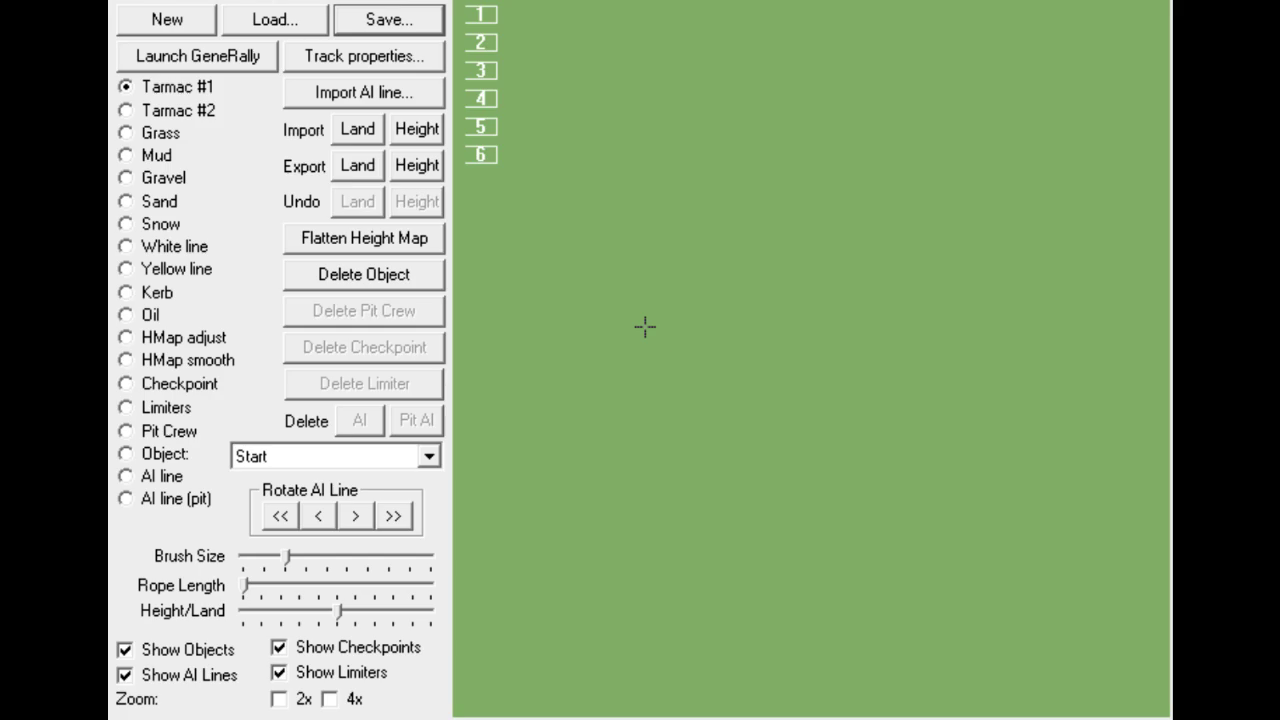
pyautogui.click(357, 91)
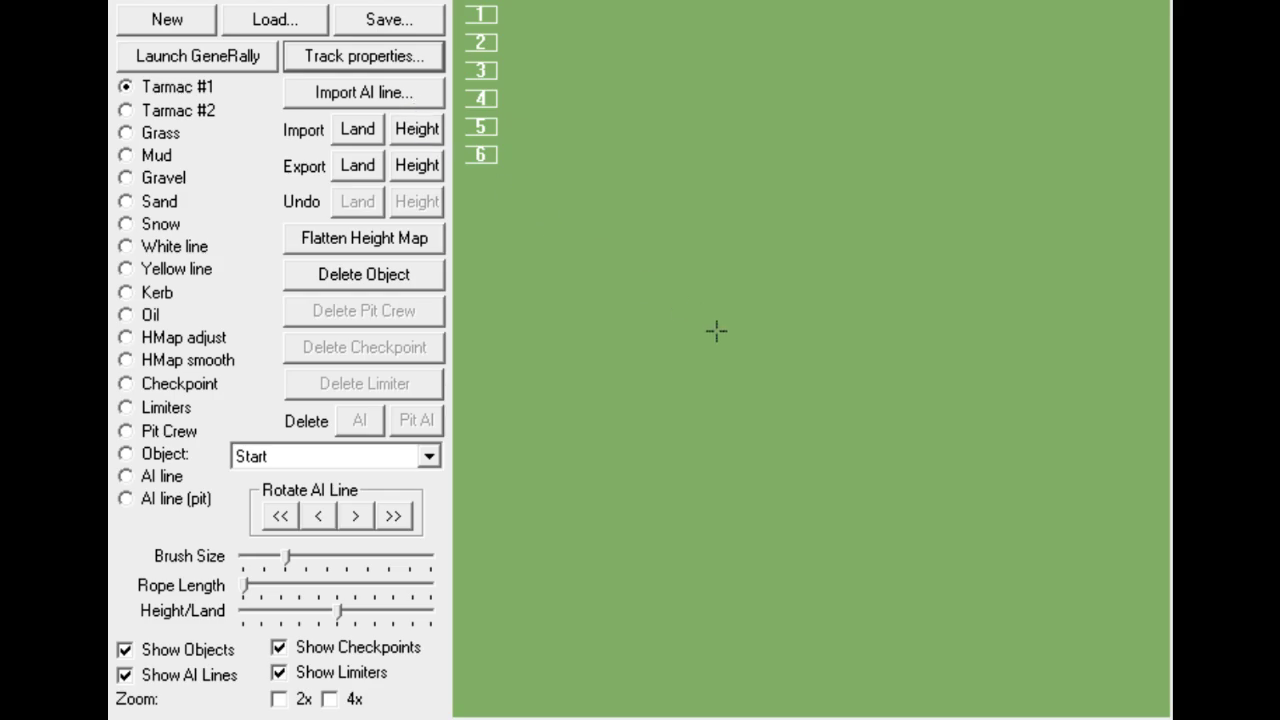
# Step: Draw an AI line loop across the upper half of the map and rotate its starting point forward two small increments
pyautogui.click(168, 477)
pyautogui.moveTo(760, 157)
pyautogui.mouseDown()
pyautogui.moveTo(889, 251)
pyautogui.moveTo(540, 251)
pyautogui.moveTo(673, 205)
pyautogui.mouseUp()
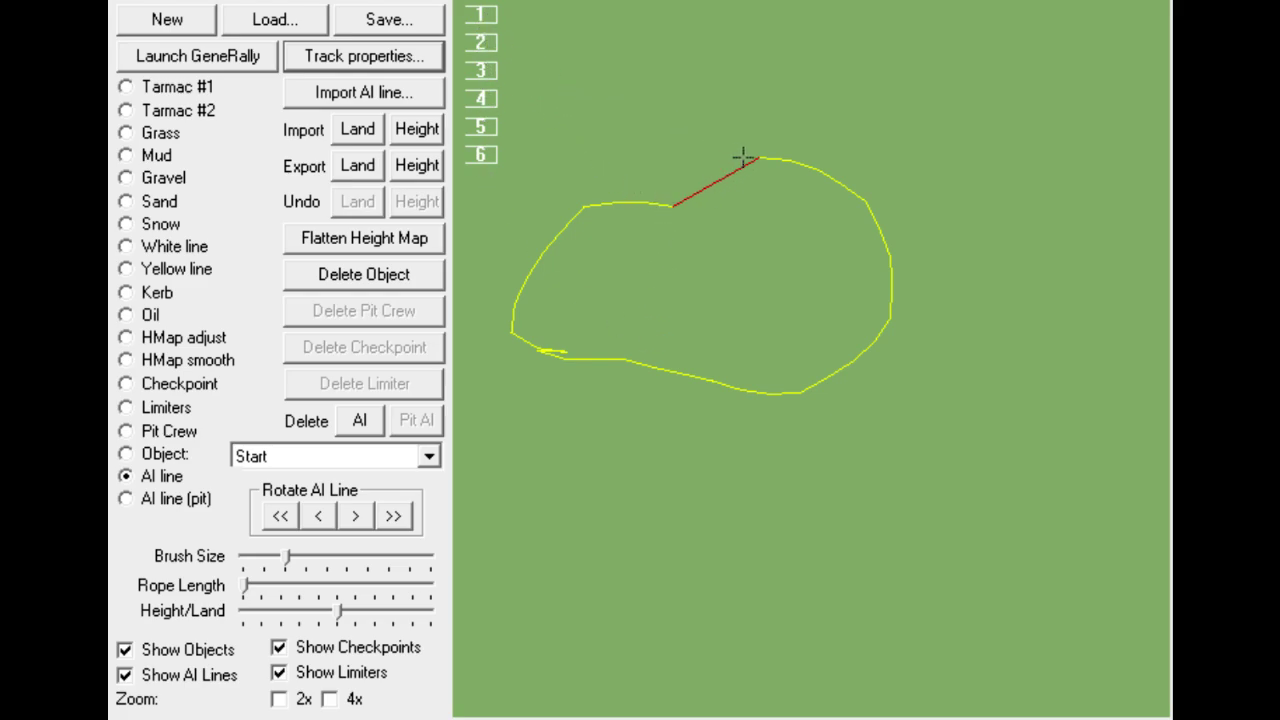
pyautogui.click(357, 516)
pyautogui.click(357, 516)
# Step: Delete the AI line completely, point by point
pyautogui.click(369, 424)
pyautogui.click(369, 424)
pyautogui.click(368, 424)
pyautogui.click(368, 424)
pyautogui.click(368, 424)
pyautogui.click(368, 424)
pyautogui.click(368, 424)
pyautogui.click(368, 424)
pyautogui.click(368, 424)
pyautogui.click(368, 424)
pyautogui.click(368, 424)
pyautogui.click(368, 424)
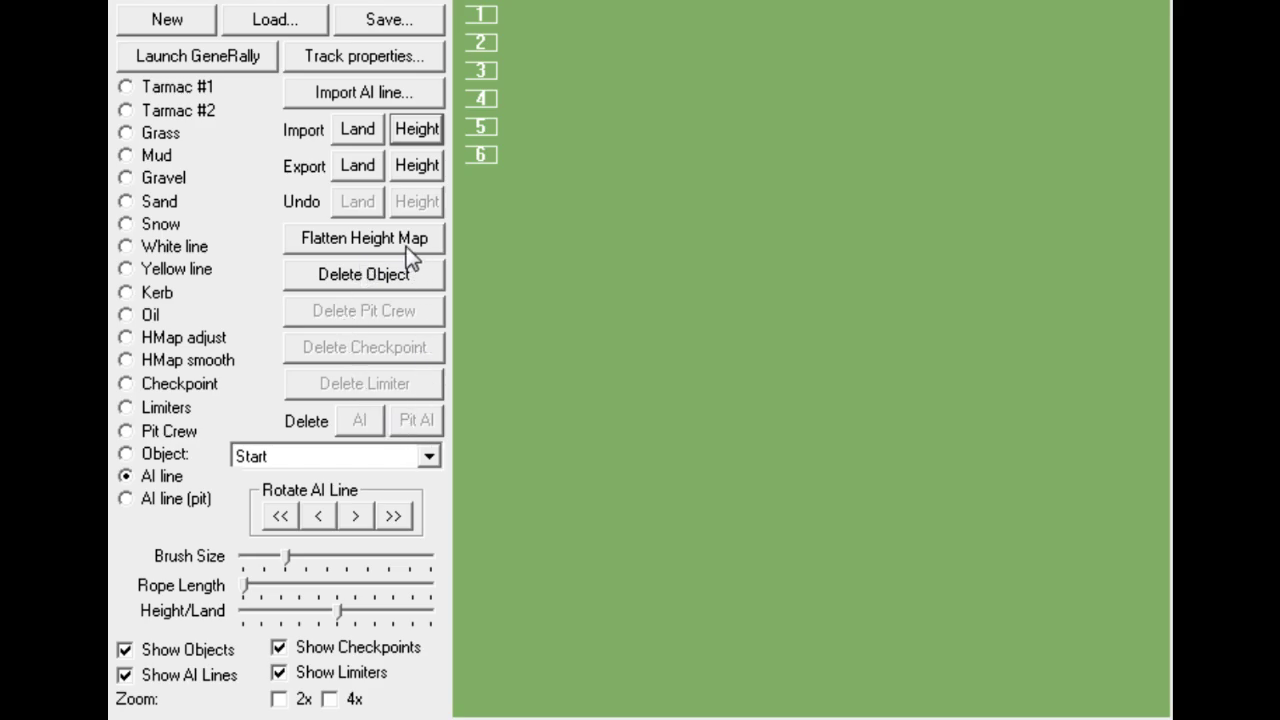
# Step: Sculpt a raised ring with a sunken centre using HMap adjust, and flatten the height map
pyautogui.click(191, 336)
pyautogui.moveTo(705, 229)
pyautogui.mouseDown()
pyautogui.moveTo(614, 377)
pyautogui.moveTo(854, 183)
pyautogui.moveTo(640, 195)
pyautogui.mouseUp()
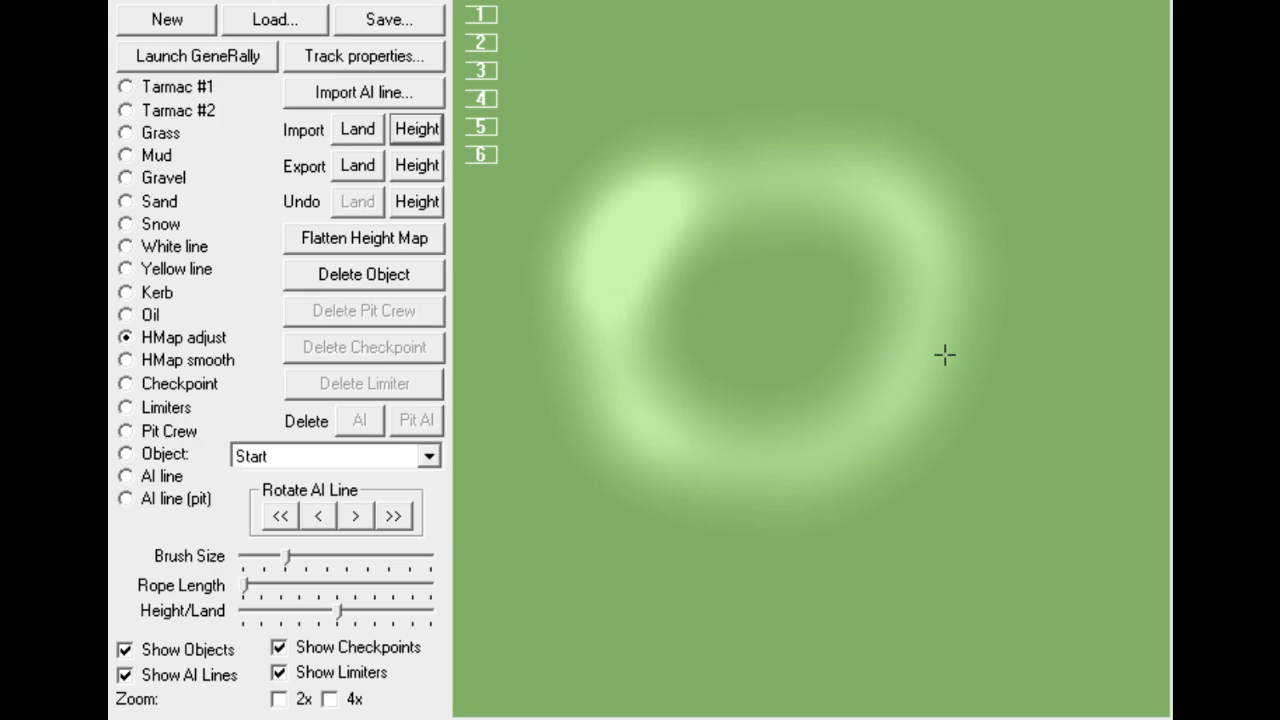
pyautogui.moveTo(774, 300)
pyautogui.mouseDown(button='right')
pyautogui.moveTo(795, 364)
pyautogui.moveTo(785, 293)
pyautogui.moveTo(768, 361)
pyautogui.moveTo(750, 271)
pyautogui.moveTo(792, 354)
pyautogui.moveTo(747, 386)
pyautogui.mouseUp(button='right')
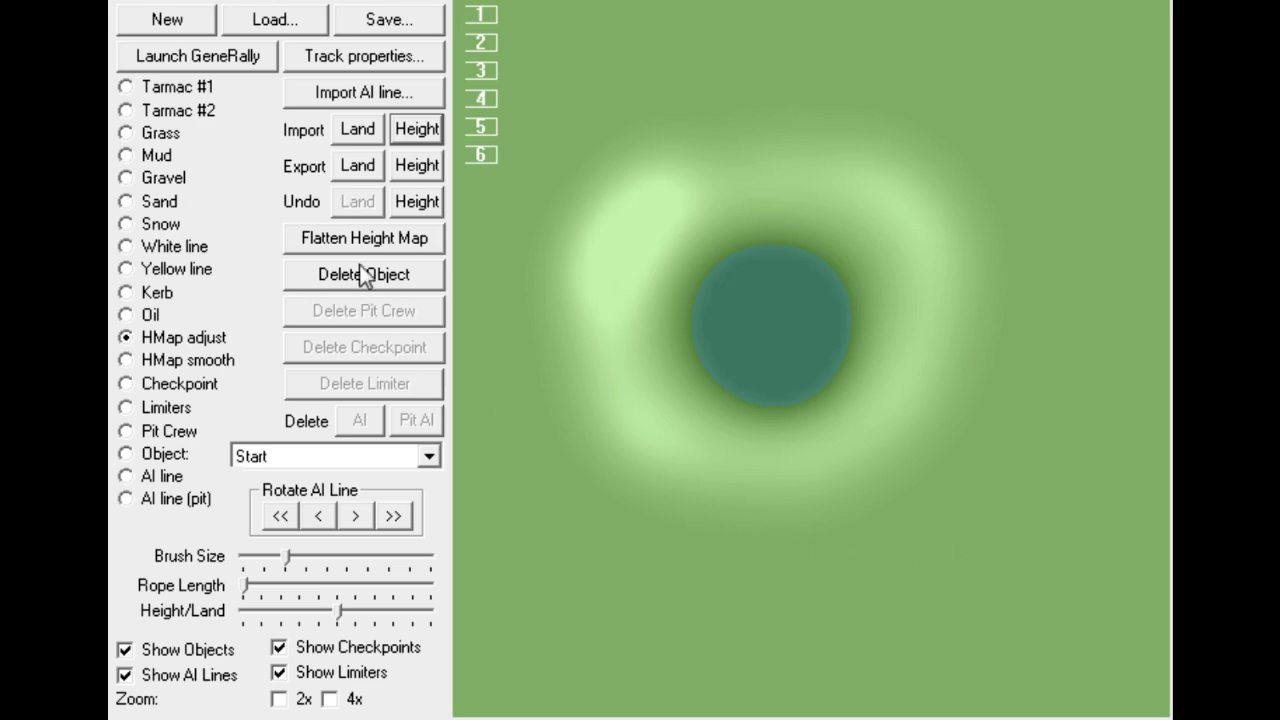
pyautogui.click(360, 234)
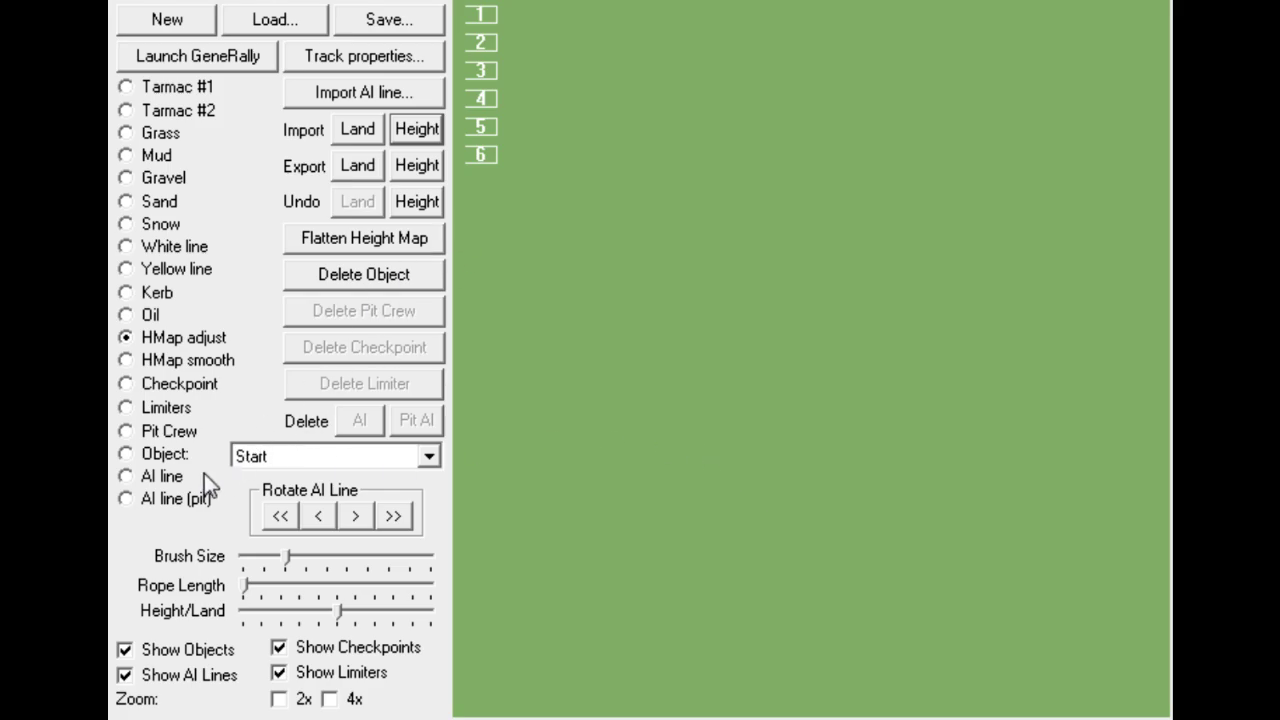
# Step: Place two Soft wall objects near the middle of the map and delete both of them
pyautogui.click(155, 455)
pyautogui.press('Down')
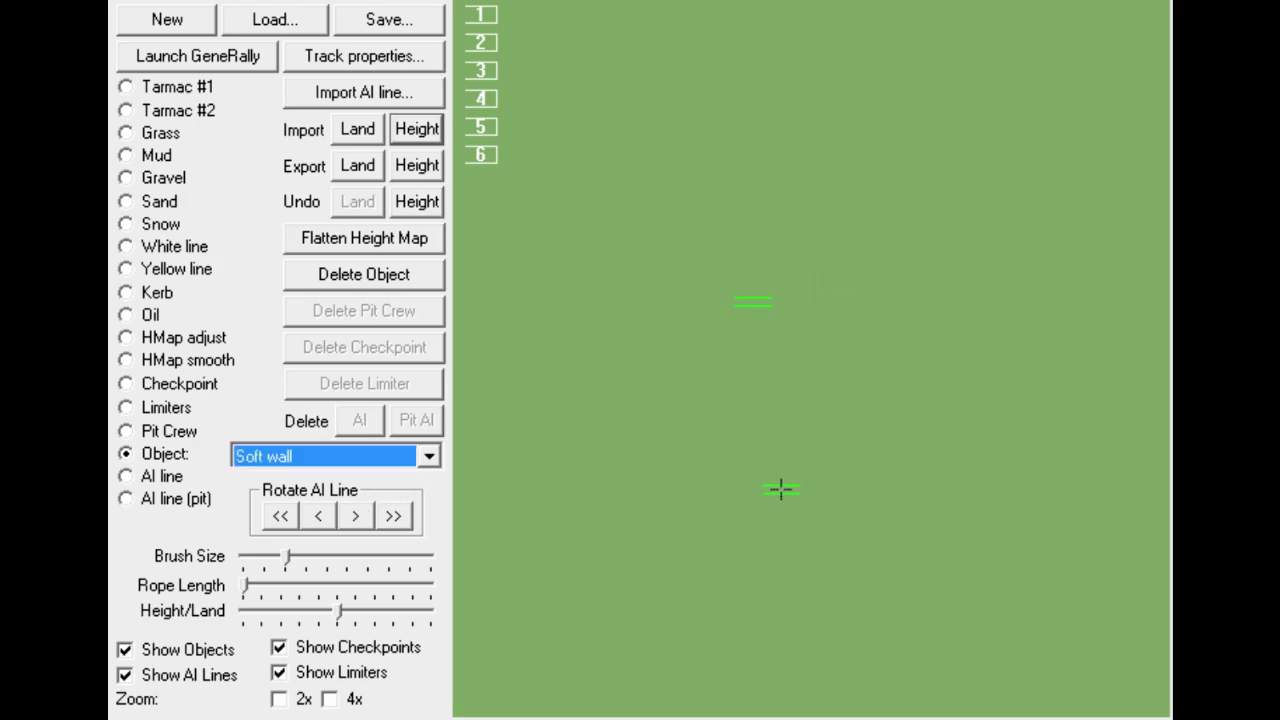
pyautogui.click(403, 273)
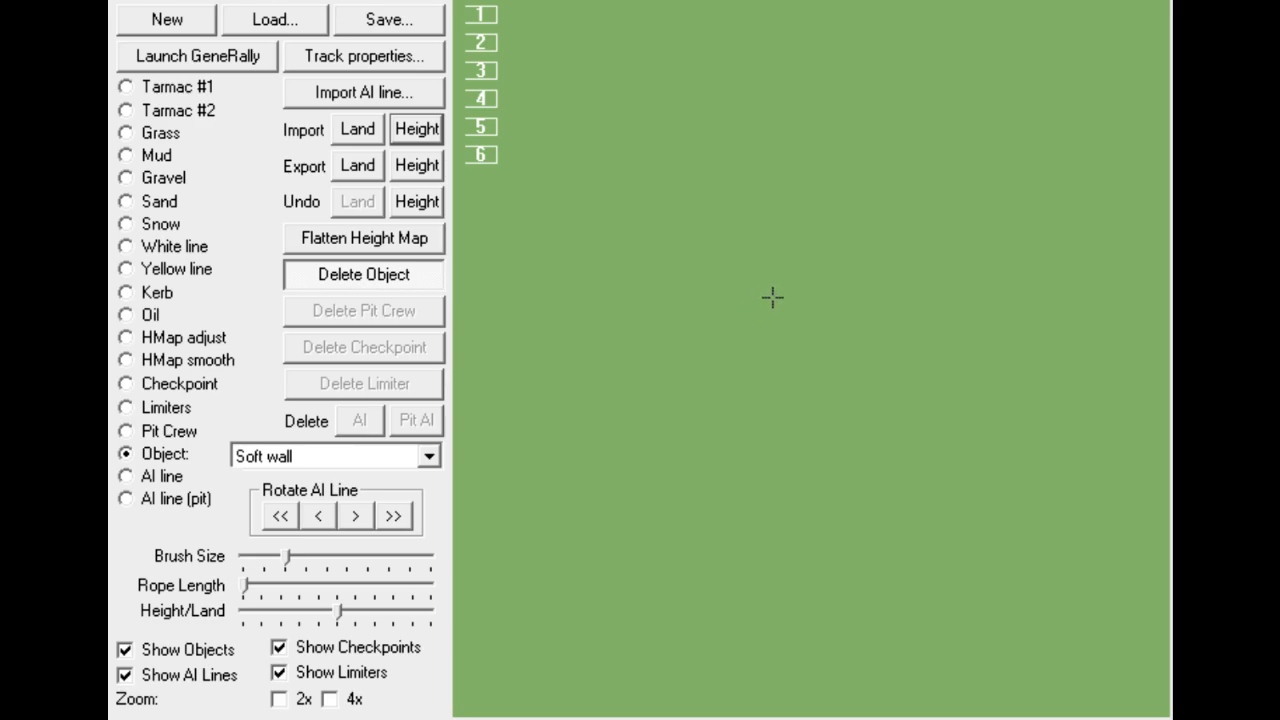
pyautogui.click(368, 274)
pyautogui.click(411, 278)
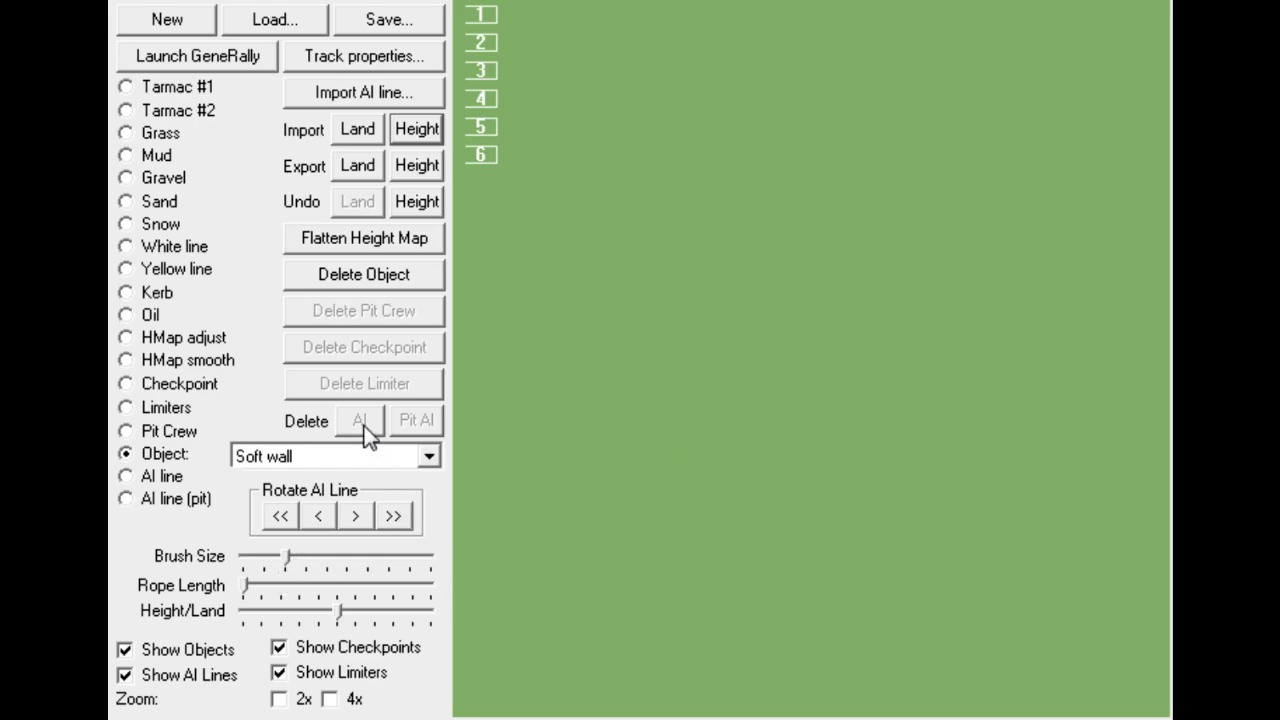
# Step: Paint two trial circuits in Tarmac #1, a simple ring and a self-crossing loop, undoing each one
pyautogui.click(170, 88)
pyautogui.moveTo(647, 151)
pyautogui.mouseDown()
pyautogui.moveTo(813, 166)
pyautogui.moveTo(880, 355)
pyautogui.moveTo(657, 418)
pyautogui.moveTo(610, 196)
pyautogui.moveTo(660, 146)
pyautogui.mouseUp()
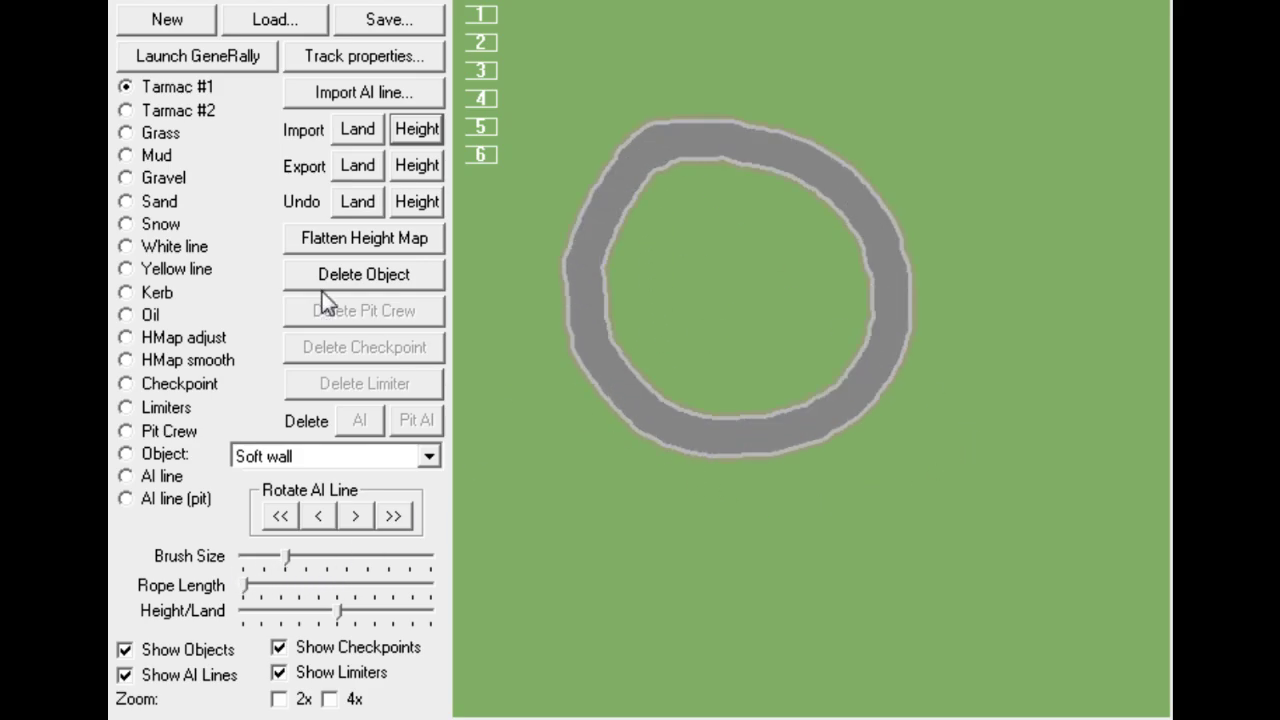
pyautogui.click(352, 211)
pyautogui.moveTo(760, 186)
pyautogui.mouseDown()
pyautogui.moveTo(978, 294)
pyautogui.moveTo(681, 472)
pyautogui.moveTo(799, 331)
pyautogui.moveTo(974, 497)
pyautogui.moveTo(951, 141)
pyautogui.moveTo(815, 168)
pyautogui.mouseUp()
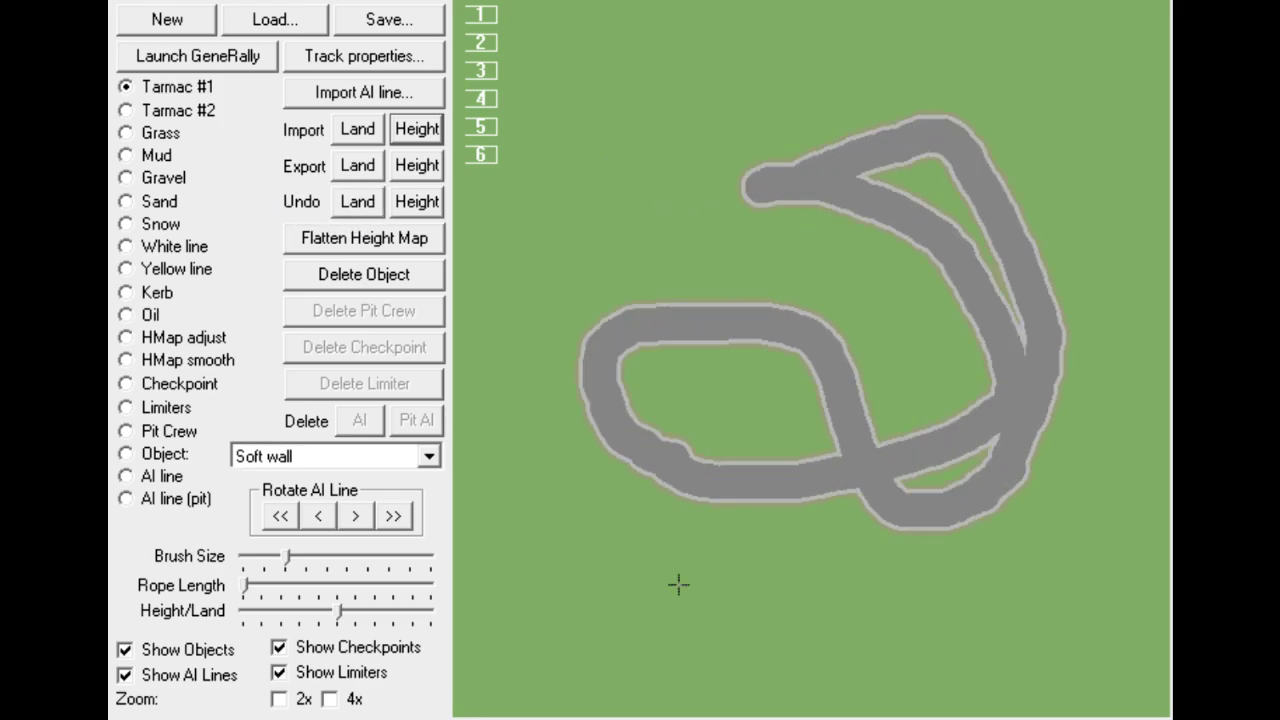
pyautogui.click(360, 203)
# Step: Paint a wide Tarmac #1 ring around the map with the brush size at maximum
pyautogui.moveTo(290, 558); pyautogui.dragTo(433, 557)
pyautogui.moveTo(660, 169)
pyautogui.mouseDown()
pyautogui.moveTo(917, 331)
pyautogui.moveTo(826, 500)
pyautogui.moveTo(593, 438)
pyautogui.moveTo(628, 221)
pyautogui.mouseUp()
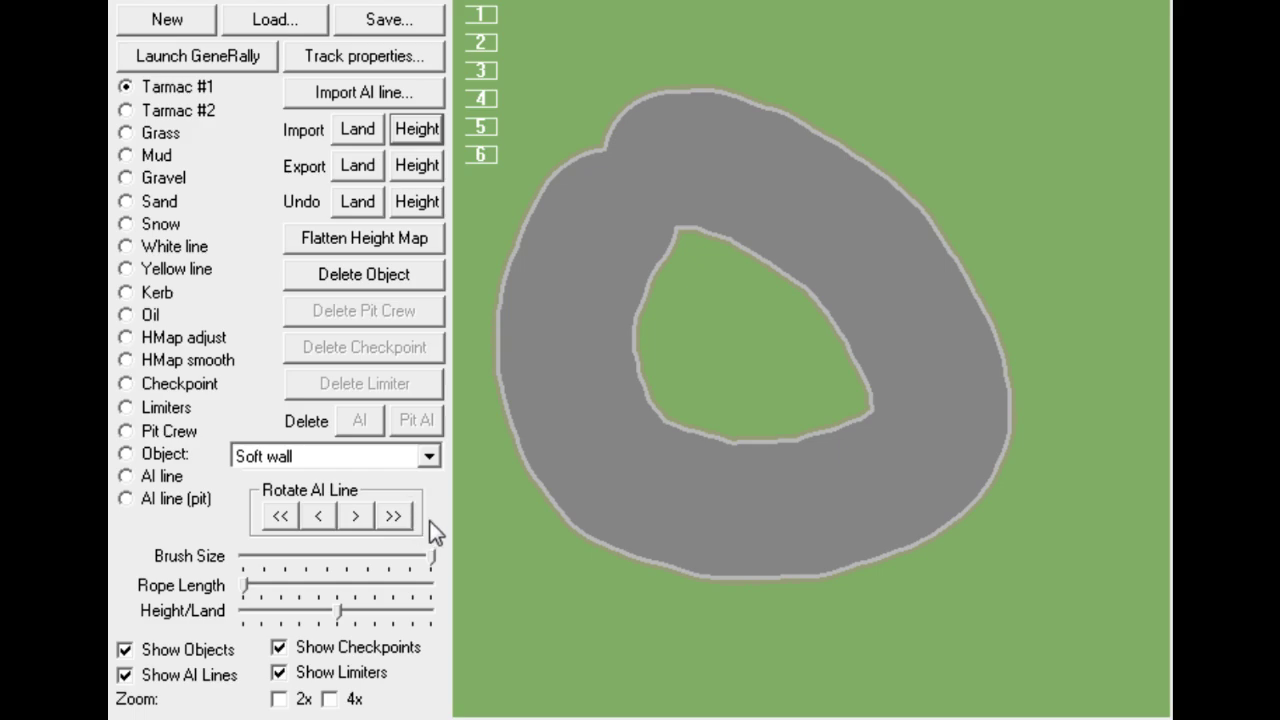
# Step: Place Start objects 1 to 6 in a staggered line across the upper part of the ring, and undo the tarmac paint
pyautogui.click(428, 456)
pyautogui.click(330, 490)
pyautogui.click(792, 207)
pyautogui.click(730, 174)
pyautogui.click(684, 214)
pyautogui.click(620, 181)
pyautogui.click(588, 231)
pyautogui.click(529, 190)
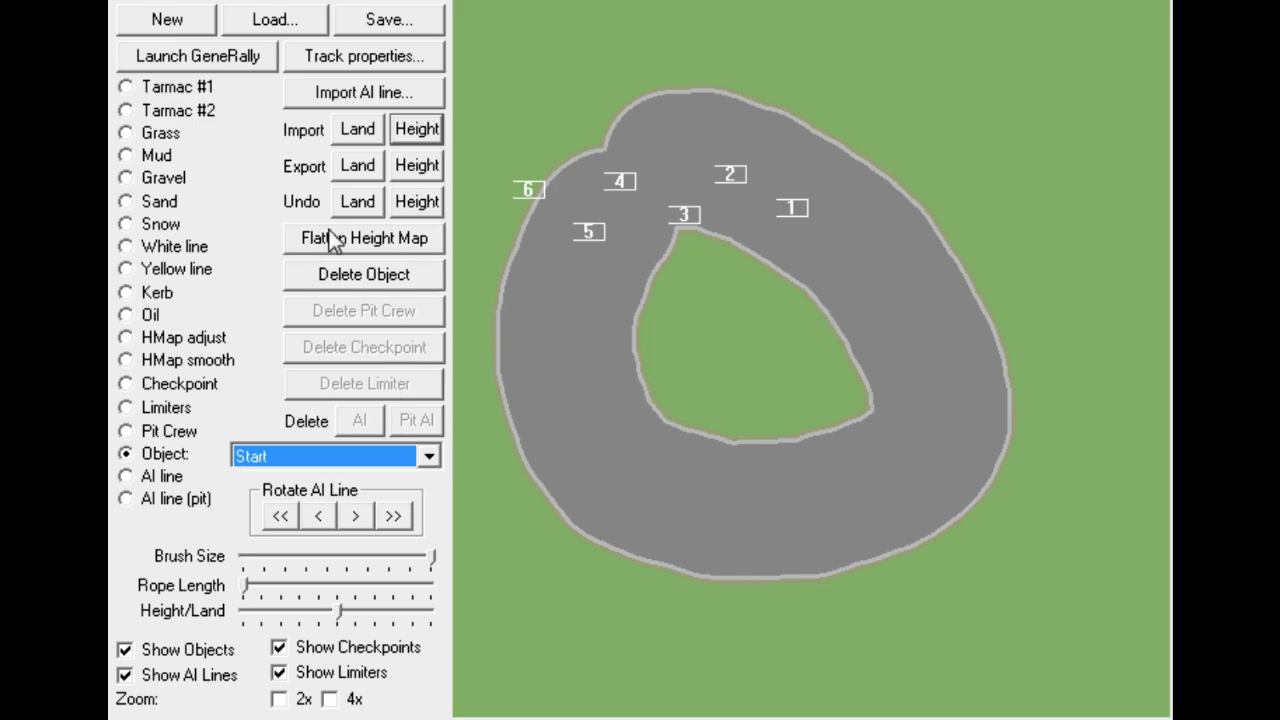
pyautogui.click(357, 201)
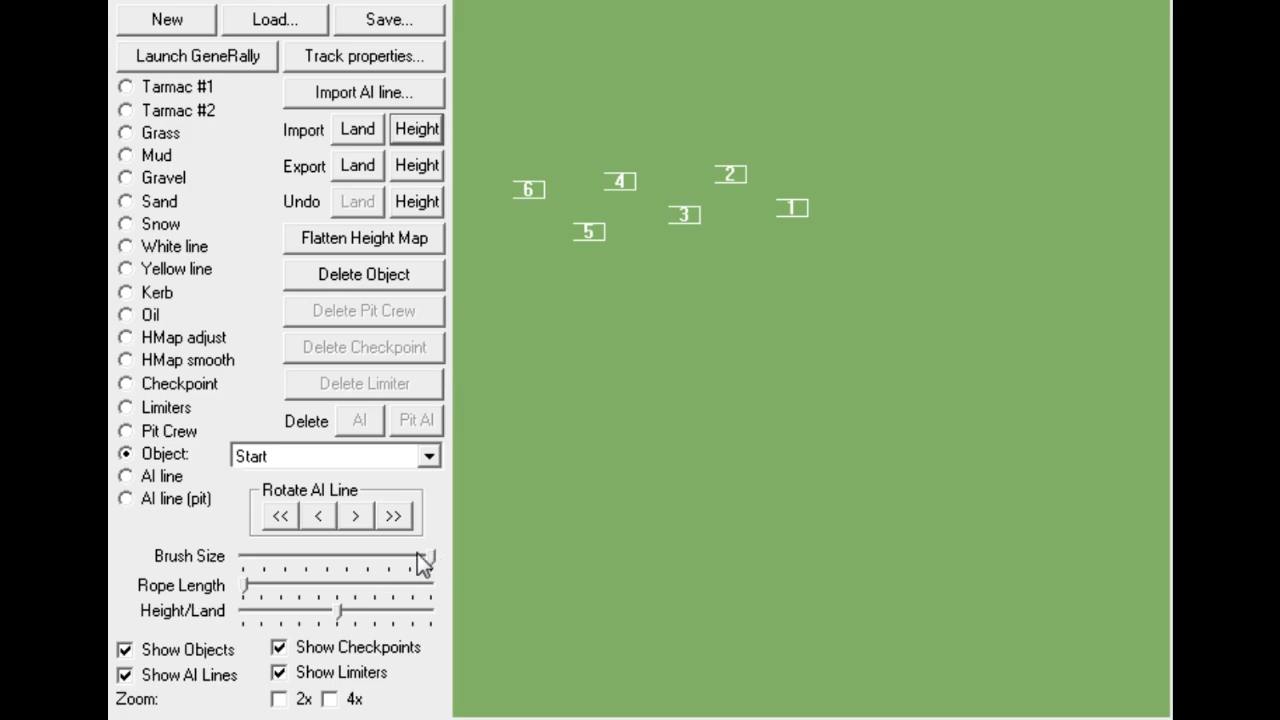
# Step: Reduce the brush size to about mid-range, paint rough overlapping Tarmac #1 loops, and undo the painting
pyautogui.moveTo(433, 557); pyautogui.dragTo(334, 585)
pyautogui.click(194, 86)
pyautogui.moveTo(738, 124); pyautogui.dragTo(878, 282)
pyautogui.moveTo(835, 319)
pyautogui.mouseDown()
pyautogui.moveTo(903, 497)
pyautogui.moveTo(914, 149)
pyautogui.moveTo(643, 277)
pyautogui.moveTo(835, 603)
pyautogui.moveTo(849, 229)
pyautogui.moveTo(720, 235)
pyautogui.mouseUp()
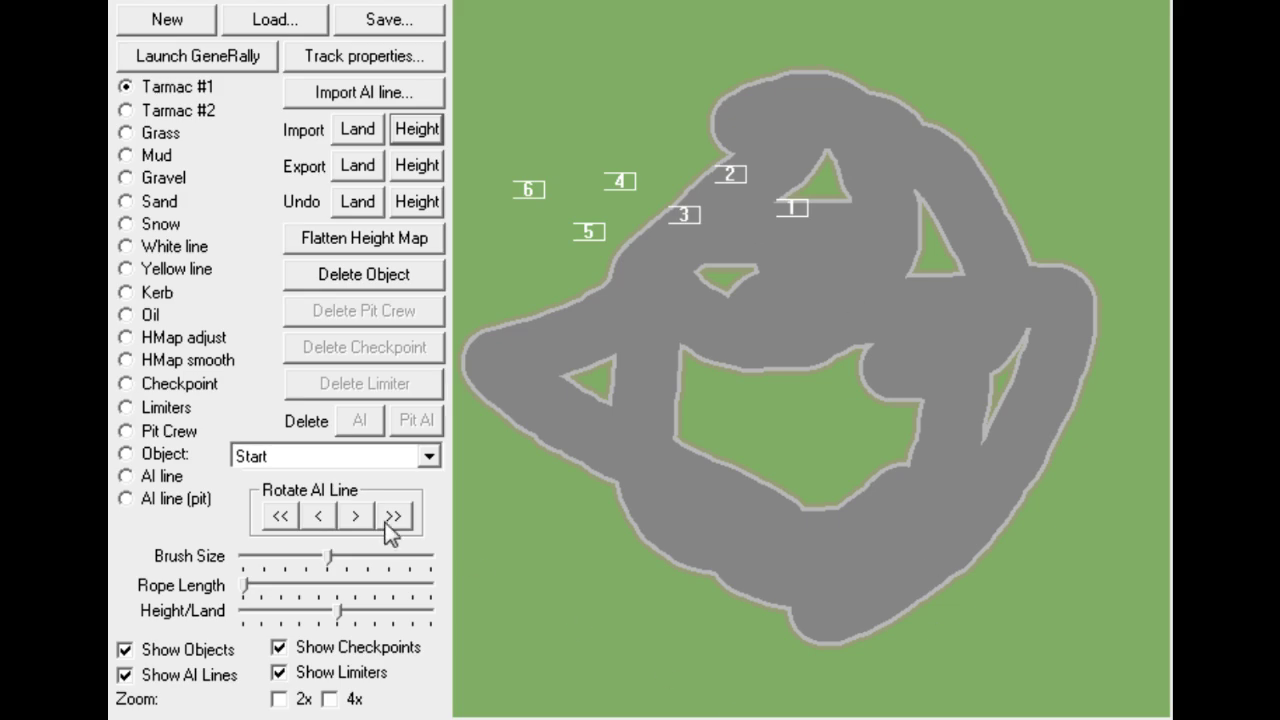
pyautogui.click(362, 206)
# Step: Raise the rope length to the middle, paint smooth curving Tarmac #1 roads, and undo the painting
pyautogui.moveTo(246, 588); pyautogui.dragTo(336, 590)
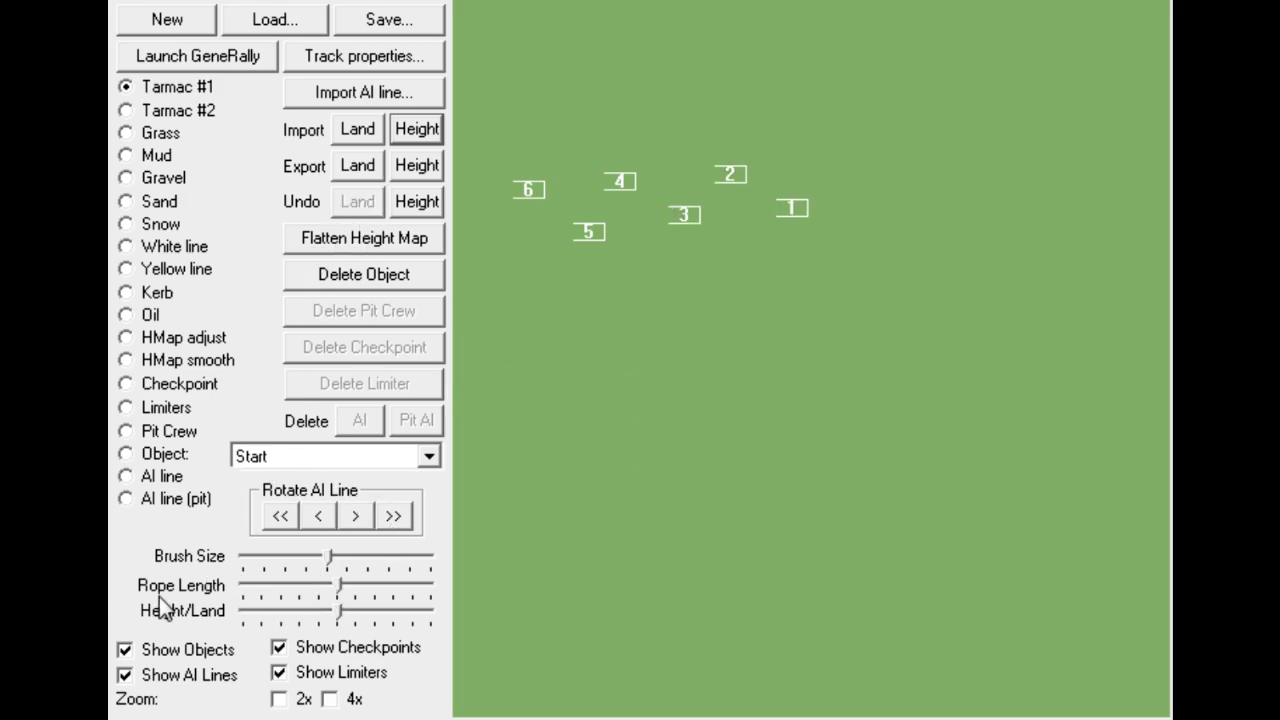
pyautogui.moveTo(747, 93)
pyautogui.mouseDown()
pyautogui.moveTo(974, 185)
pyautogui.moveTo(962, 437)
pyautogui.moveTo(725, 424)
pyautogui.moveTo(574, 282)
pyautogui.moveTo(522, 571)
pyautogui.moveTo(919, 614)
pyautogui.moveTo(1030, 371)
pyautogui.moveTo(710, 228)
pyautogui.moveTo(662, 106)
pyautogui.moveTo(777, 91)
pyautogui.mouseUp()
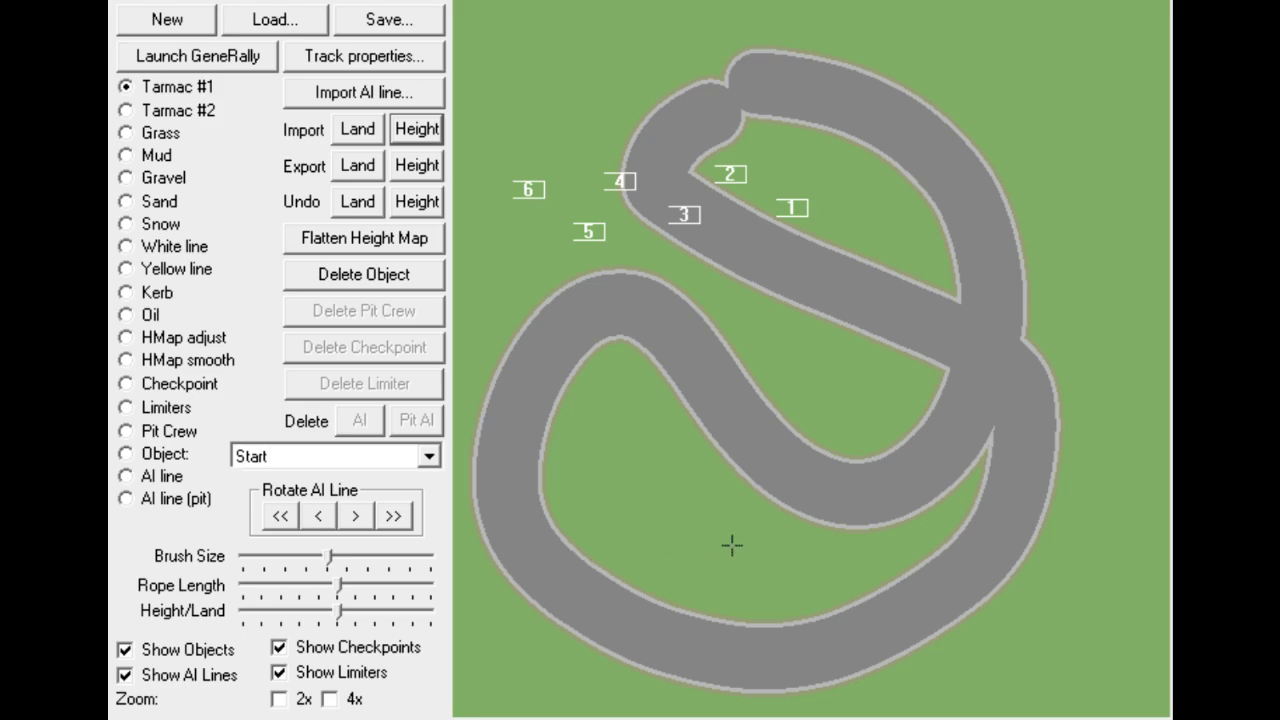
pyautogui.moveTo(580, 488)
pyautogui.mouseDown()
pyautogui.moveTo(652, 538)
pyautogui.moveTo(806, 477)
pyautogui.moveTo(867, 336)
pyautogui.moveTo(922, 537)
pyautogui.moveTo(1080, 615)
pyautogui.moveTo(1097, 391)
pyautogui.mouseUp()
pyautogui.click(358, 202)
# Step: Cover the remaining painted roads with Grass, using the minimum rope length and the maximum brush size
pyautogui.moveTo(340, 585)
pyautogui.mouseDown()
pyautogui.moveTo(480, 586)
pyautogui.moveTo(245, 586)
pyautogui.mouseUp()
pyautogui.moveTo(331, 556); pyautogui.dragTo(440, 555)
pyautogui.click(163, 136)
pyautogui.moveTo(755, 200)
pyautogui.mouseDown()
pyautogui.moveTo(750, 133)
pyautogui.moveTo(684, 160)
pyautogui.moveTo(696, 116)
pyautogui.moveTo(811, 87)
pyautogui.moveTo(1097, 158)
pyautogui.moveTo(872, 187)
pyautogui.moveTo(658, 363)
pyautogui.moveTo(556, 351)
pyautogui.moveTo(528, 530)
pyautogui.moveTo(329, 515)
pyautogui.moveTo(541, 697)
pyautogui.moveTo(1012, 576)
pyautogui.mouseUp()
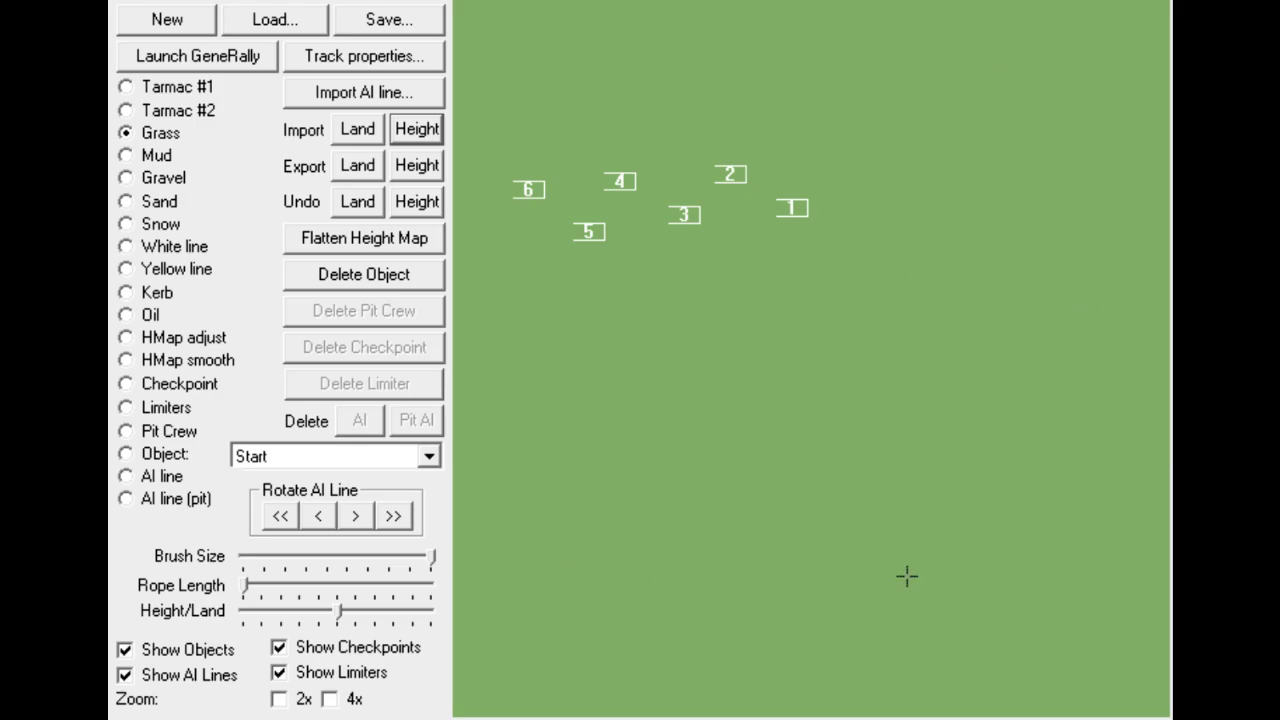
# Step: Set the brush size and rope length to about mid-range, and try the maximum Height/Land value before restoring it to the middle
pyautogui.moveTo(434, 556); pyautogui.dragTo(331, 560)
pyautogui.moveTo(254, 589); pyautogui.dragTo(340, 596)
pyautogui.moveTo(341, 612); pyautogui.dragTo(480, 620)
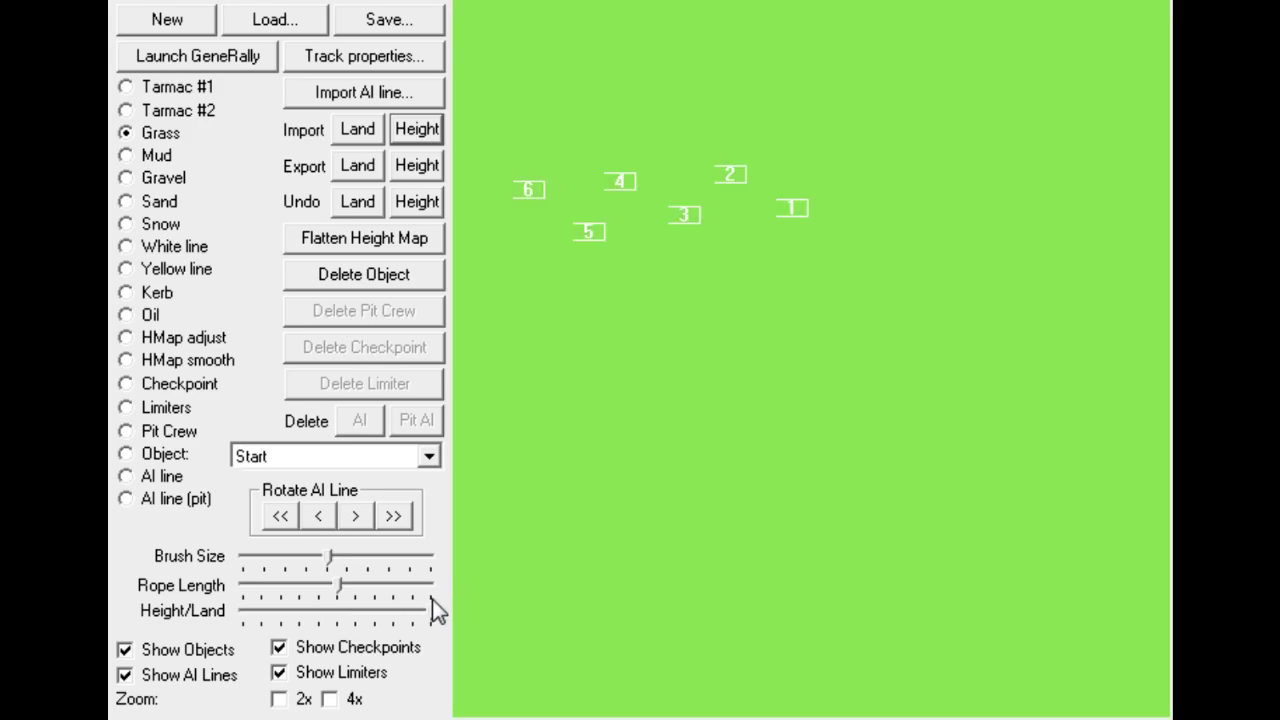
pyautogui.moveTo(350, 626)
pyautogui.mouseDown()
pyautogui.moveTo(248, 628)
pyautogui.moveTo(443, 630)
pyautogui.moveTo(341, 622)
pyautogui.mouseUp()
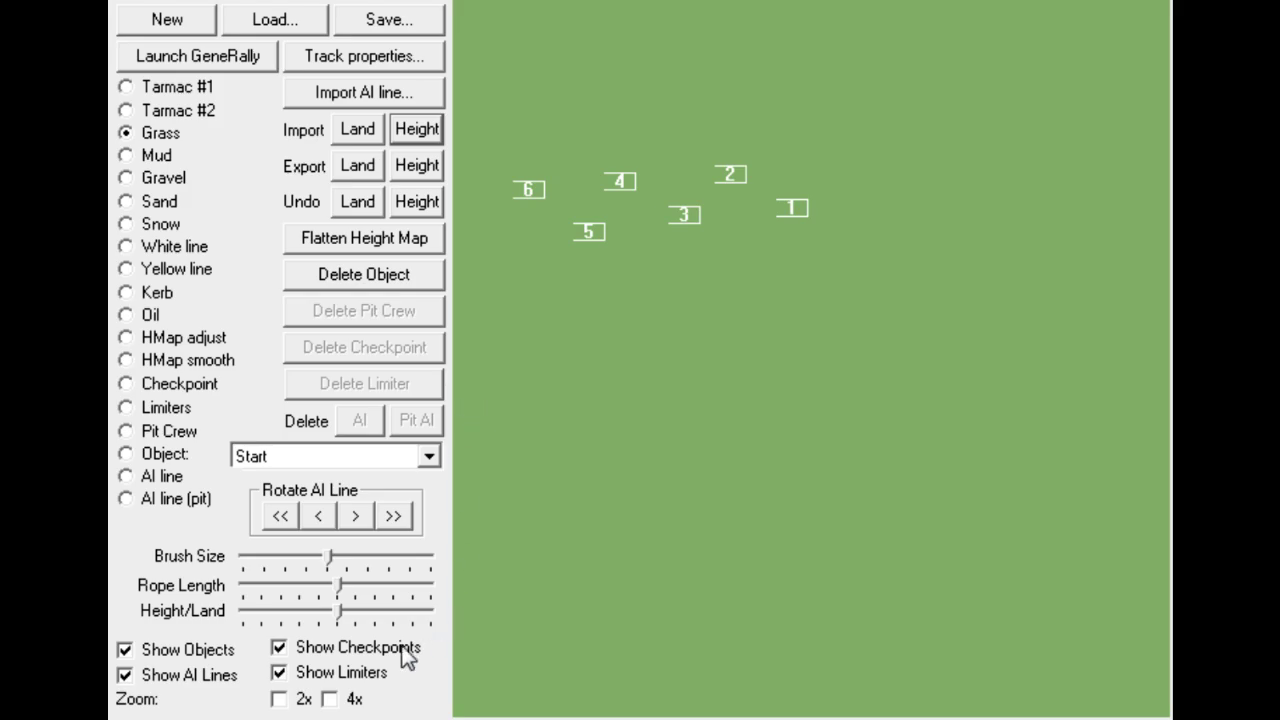
# Step: Toggle the display of objects and checkpoints off and on, and preview the 2x and 4x zoom levels
pyautogui.click(161, 660)
pyautogui.click(163, 662)
pyautogui.click(323, 651)
pyautogui.click(323, 651)
pyautogui.click(297, 699)
pyautogui.click(300, 699)
pyautogui.click(342, 700)
pyautogui.click(334, 698)
# Step: Paint a test Tarmac #1 straight along the map's east side, increase the brush size slightly, and undo the straight
pyautogui.click(164, 90)
pyautogui.moveTo(1025, 406); pyautogui.dragTo(1011, 134)
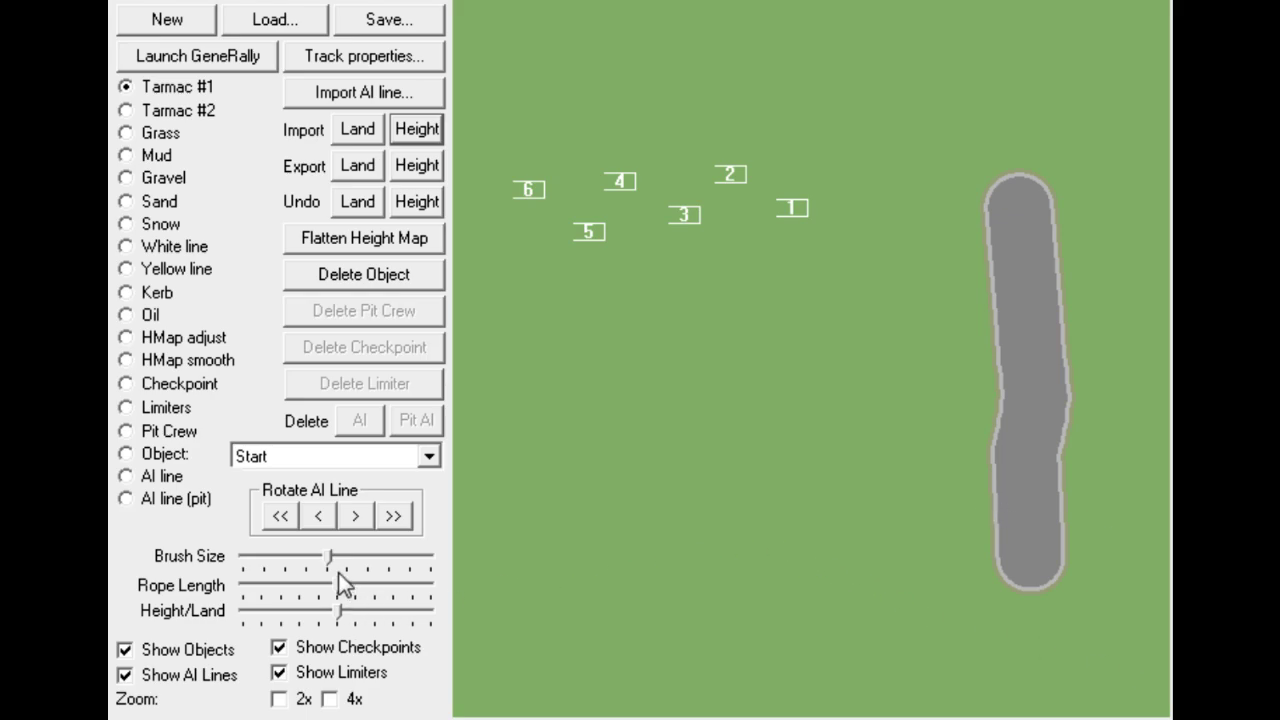
pyautogui.moveTo(330, 557); pyautogui.dragTo(349, 557)
pyautogui.click(358, 201)
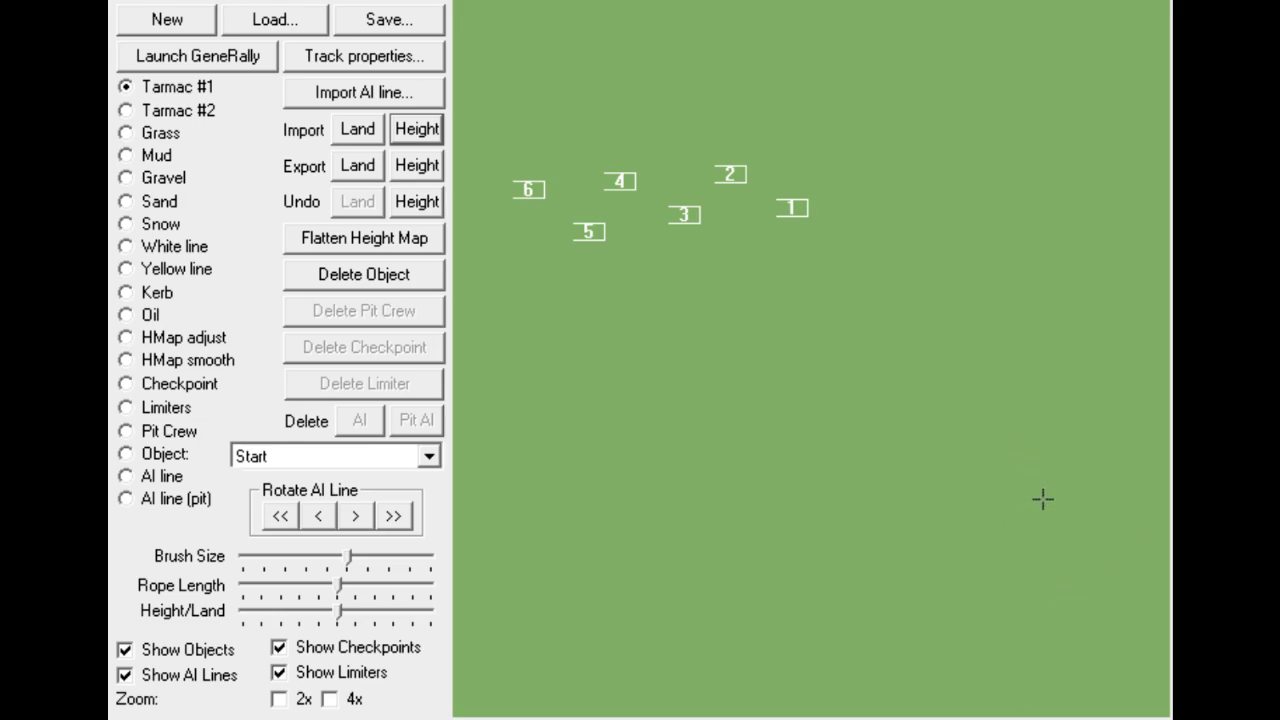
# Step: Paint two trial Tarmac #1 strokes starting from the map's east side, undoing each one
pyautogui.moveTo(1039, 515)
pyautogui.mouseDown()
pyautogui.moveTo(1029, 238)
pyautogui.moveTo(1002, 118)
pyautogui.moveTo(968, 101)
pyautogui.moveTo(926, 111)
pyautogui.moveTo(885, 168)
pyautogui.moveTo(881, 328)
pyautogui.moveTo(850, 416)
pyautogui.moveTo(808, 441)
pyautogui.moveTo(730, 435)
pyautogui.moveTo(674, 379)
pyautogui.moveTo(590, 226)
pyautogui.moveTo(550, 229)
pyautogui.moveTo(493, 280)
pyautogui.moveTo(464, 395)
pyautogui.moveTo(496, 533)
pyautogui.moveTo(565, 614)
pyautogui.moveTo(678, 678)
pyautogui.mouseUp()
pyautogui.click(374, 206)
pyautogui.moveTo(1045, 538)
pyautogui.mouseDown()
pyautogui.moveTo(1053, 217)
pyautogui.moveTo(1034, 131)
pyautogui.mouseUp()
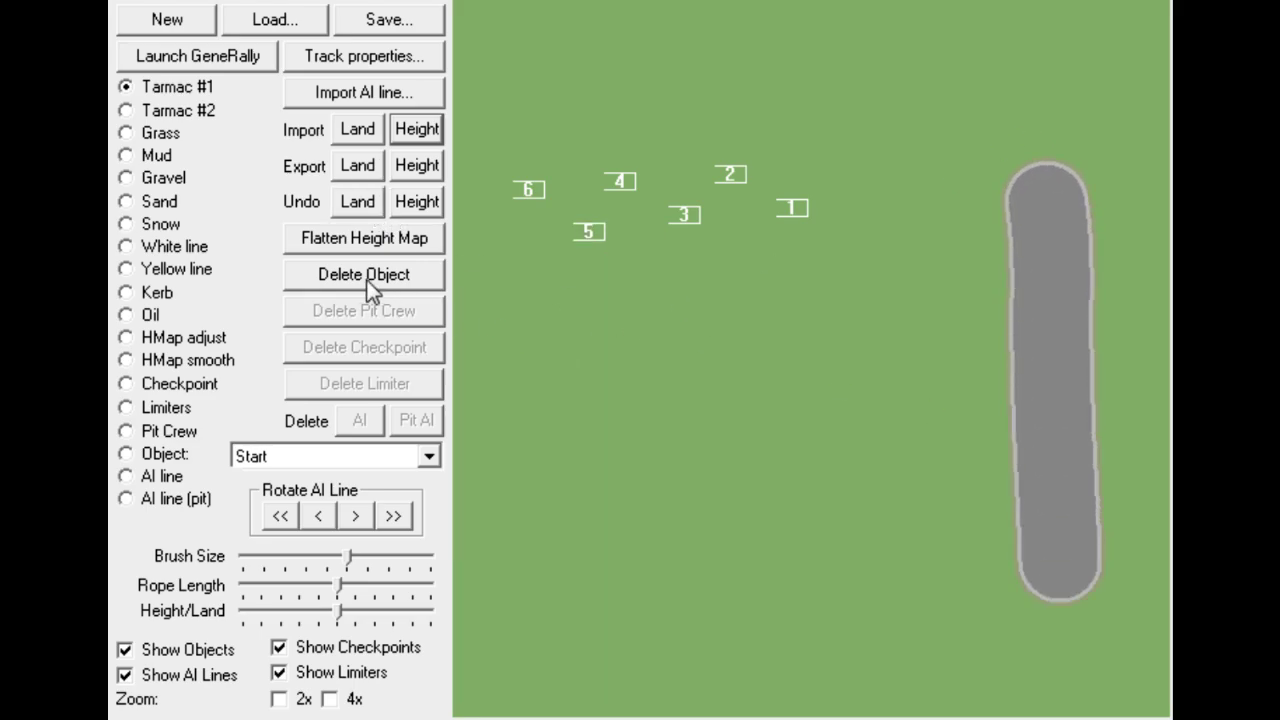
pyautogui.click(358, 202)
# Step: Paint a closed, winding Tarmac #1 circuit around the map and retouch its east straight
pyautogui.moveTo(1060, 472)
pyautogui.mouseDown()
pyautogui.moveTo(1051, 264)
pyautogui.moveTo(983, 117)
pyautogui.moveTo(948, 172)
pyautogui.mouseUp()
pyautogui.moveTo(894, 227)
pyautogui.mouseDown()
pyautogui.moveTo(892, 352)
pyautogui.moveTo(864, 428)
pyautogui.moveTo(815, 433)
pyautogui.moveTo(756, 397)
pyautogui.moveTo(650, 244)
pyautogui.moveTo(607, 208)
pyautogui.moveTo(568, 222)
pyautogui.moveTo(515, 271)
pyautogui.moveTo(488, 382)
pyautogui.moveTo(503, 516)
pyautogui.moveTo(557, 610)
pyautogui.moveTo(660, 659)
pyautogui.moveTo(707, 648)
pyautogui.moveTo(758, 617)
pyautogui.moveTo(825, 488)
pyautogui.moveTo(907, 533)
pyautogui.moveTo(990, 667)
pyautogui.moveTo(1065, 682)
pyautogui.moveTo(1098, 662)
pyautogui.moveTo(1112, 618)
pyautogui.moveTo(1101, 564)
pyautogui.moveTo(1032, 483)
pyautogui.moveTo(1028, 459)
pyautogui.moveTo(1057, 237)
pyautogui.mouseUp()
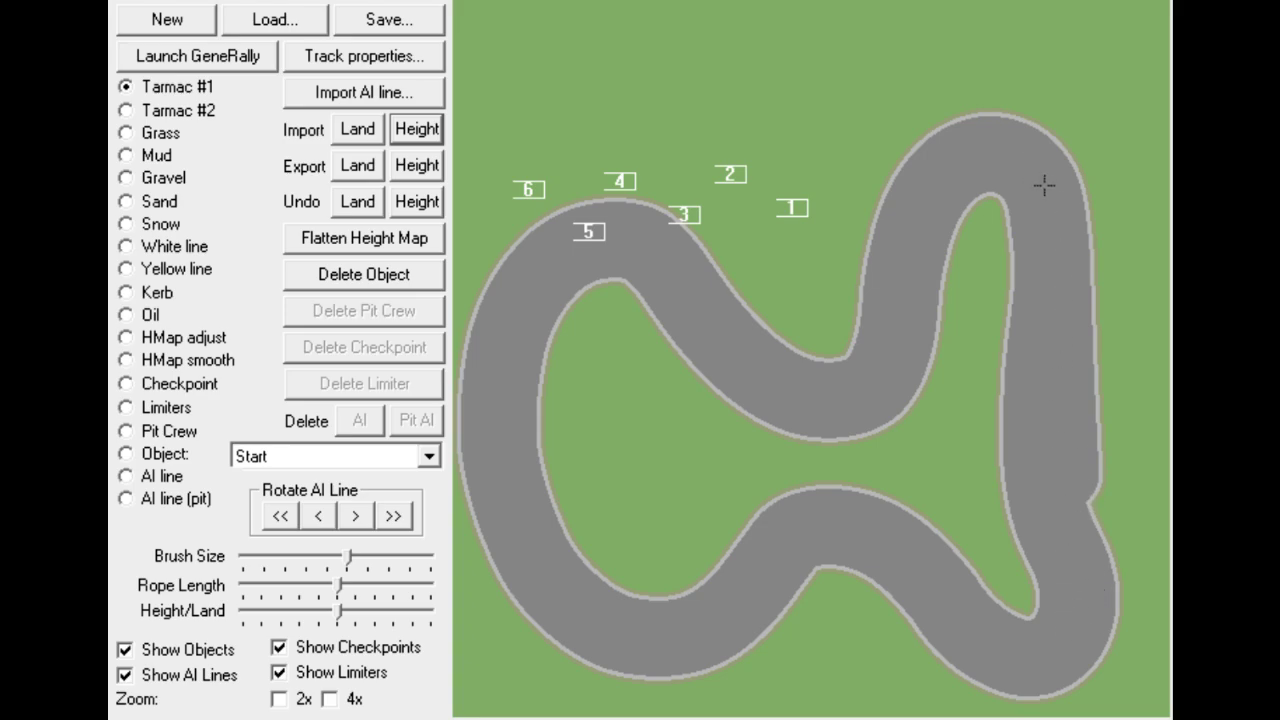
pyautogui.moveTo(1054, 197)
pyautogui.mouseDown()
pyautogui.moveTo(1100, 288)
pyautogui.moveTo(1114, 376)
pyautogui.moveTo(1112, 455)
pyautogui.moveTo(1071, 618)
pyautogui.mouseUp()
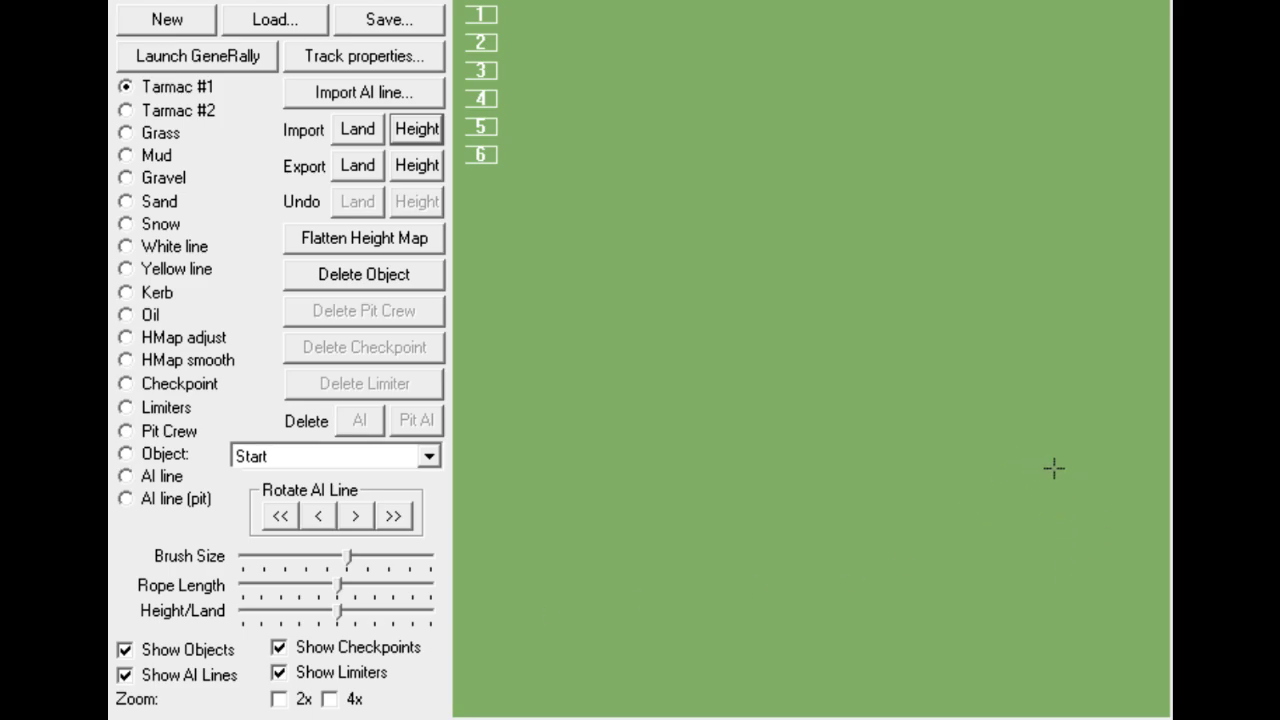
# Step: Paint a Tarmac #1 straight up the east side ending in a bend at the map's upper edge, and undo it
pyautogui.moveTo(1065, 545)
pyautogui.mouseDown()
pyautogui.moveTo(1037, 67)
pyautogui.moveTo(998, 20)
pyautogui.moveTo(877, 43)
pyautogui.mouseUp()
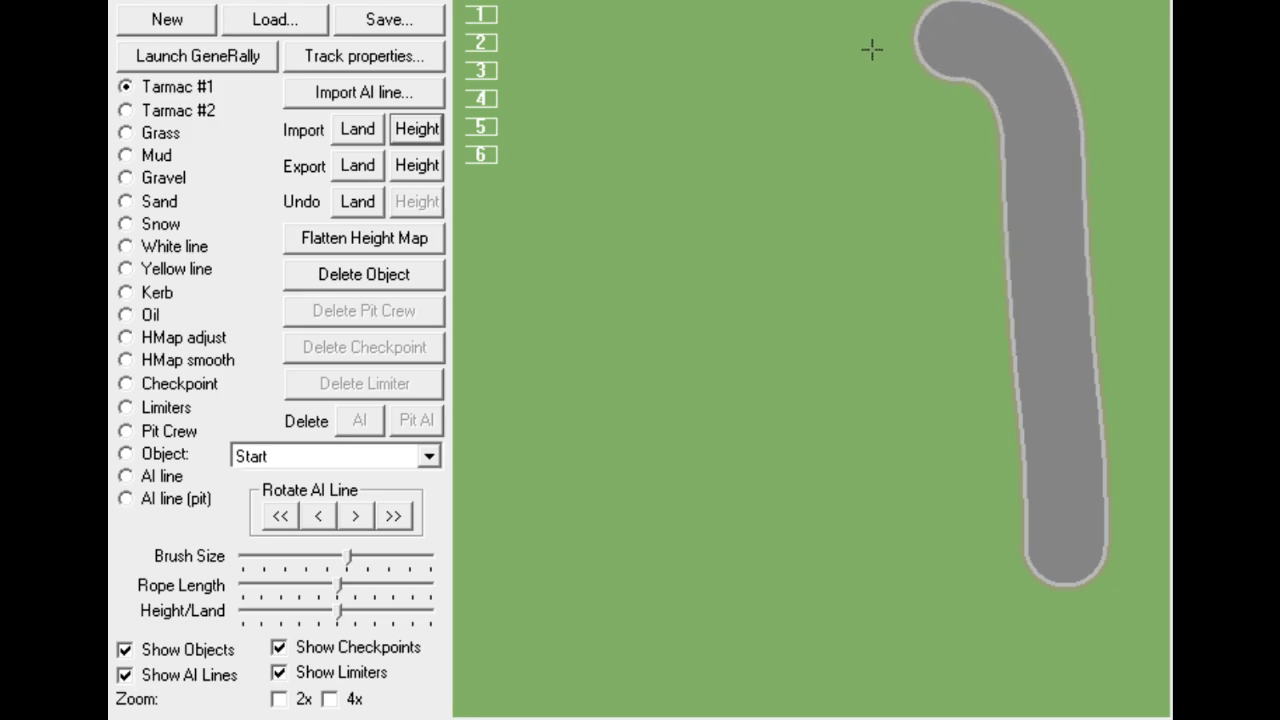
pyautogui.click(358, 201)
# Step: Paint a closed Tarmac #1 circuit with a deep central U-bend, and widen its east straight outward
pyautogui.moveTo(1045, 513)
pyautogui.mouseDown()
pyautogui.moveTo(1049, 340)
pyautogui.moveTo(1005, 73)
pyautogui.moveTo(937, 47)
pyautogui.moveTo(867, 61)
pyautogui.moveTo(838, 89)
pyautogui.moveTo(807, 146)
pyautogui.moveTo(804, 209)
pyautogui.moveTo(849, 386)
pyautogui.moveTo(792, 436)
pyautogui.moveTo(737, 443)
pyautogui.moveTo(698, 436)
pyautogui.moveTo(635, 349)
pyautogui.moveTo(633, 274)
pyautogui.moveTo(731, 157)
pyautogui.moveTo(710, 100)
pyautogui.moveTo(600, 55)
pyautogui.moveTo(471, 48)
pyautogui.moveTo(452, 138)
pyautogui.moveTo(604, 598)
pyautogui.moveTo(633, 631)
pyautogui.moveTo(716, 651)
pyautogui.moveTo(766, 630)
pyautogui.moveTo(843, 529)
pyautogui.moveTo(878, 530)
pyautogui.moveTo(967, 641)
pyautogui.moveTo(999, 663)
pyautogui.moveTo(1032, 660)
pyautogui.moveTo(1066, 575)
pyautogui.moveTo(1031, 437)
pyautogui.mouseUp()
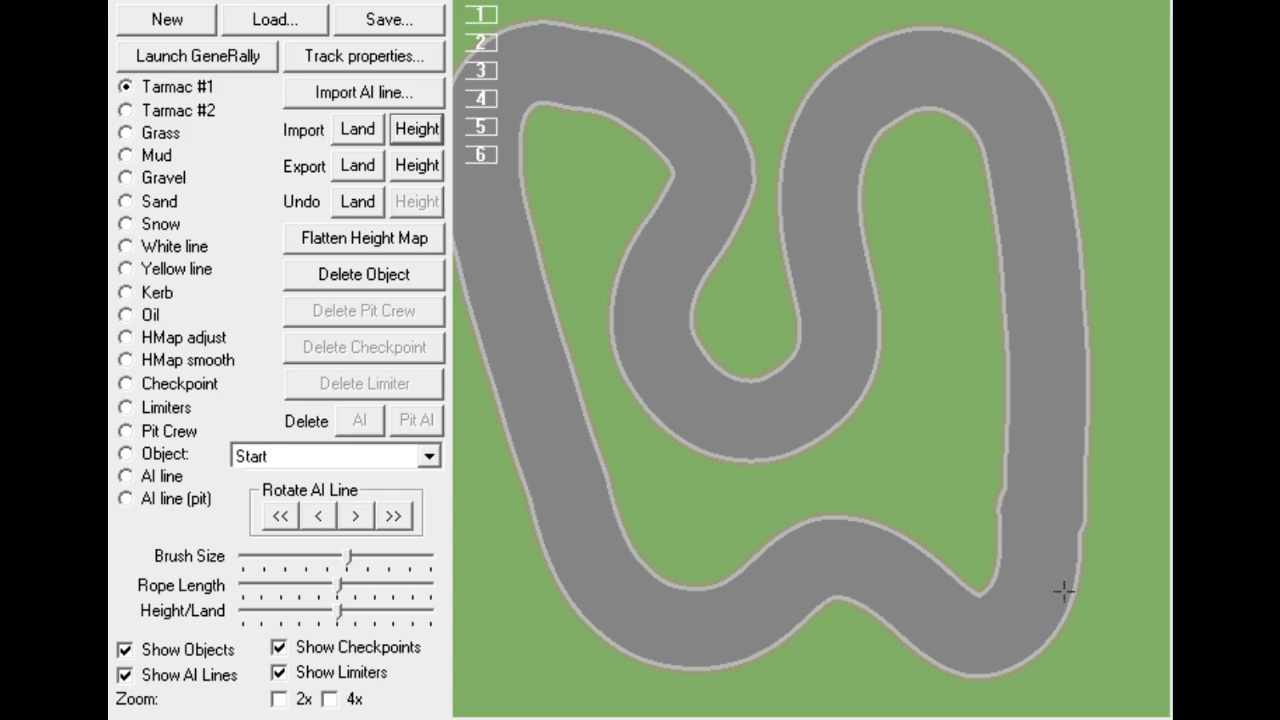
pyautogui.moveTo(1048, 595)
pyautogui.mouseDown()
pyautogui.moveTo(1070, 573)
pyautogui.moveTo(1094, 483)
pyautogui.moveTo(1094, 335)
pyautogui.moveTo(1059, 160)
pyautogui.moveTo(997, 82)
pyautogui.mouseUp()
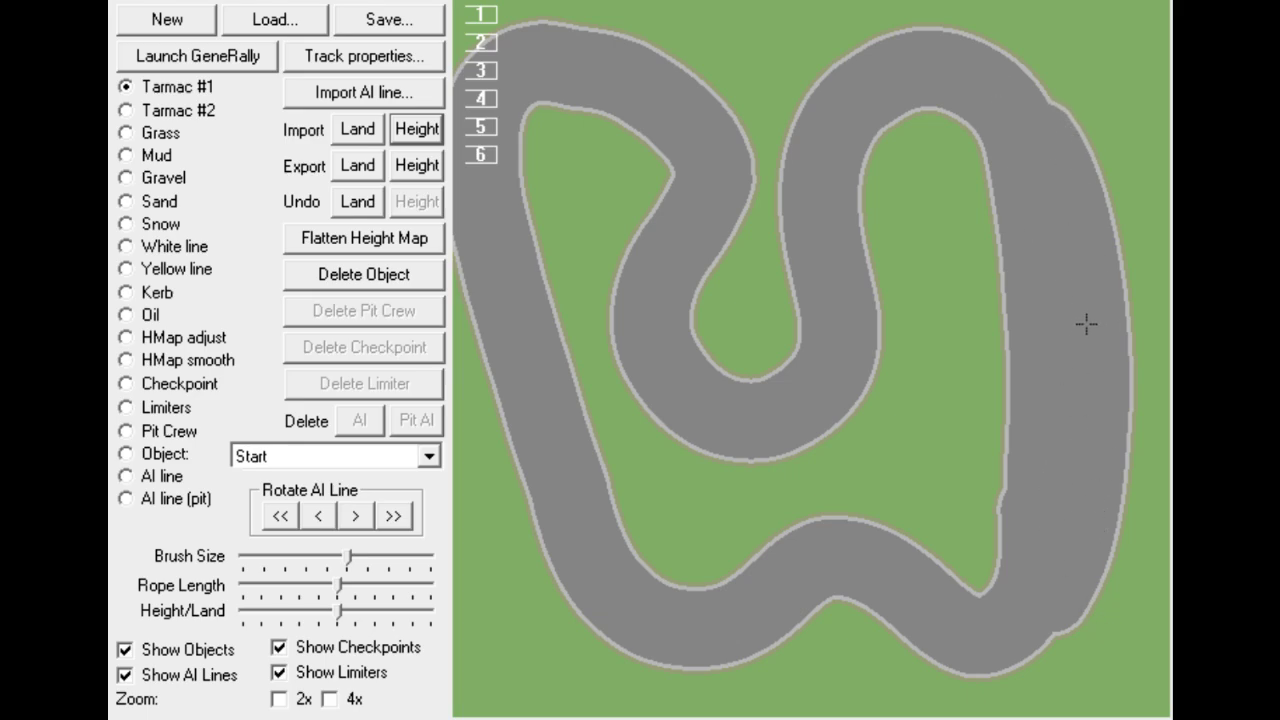
pyautogui.moveTo(1093, 343)
pyautogui.mouseDown()
pyautogui.moveTo(1094, 317)
pyautogui.moveTo(1117, 439)
pyautogui.moveTo(1100, 516)
pyautogui.moveTo(1079, 580)
pyautogui.moveTo(1018, 648)
pyautogui.mouseUp()
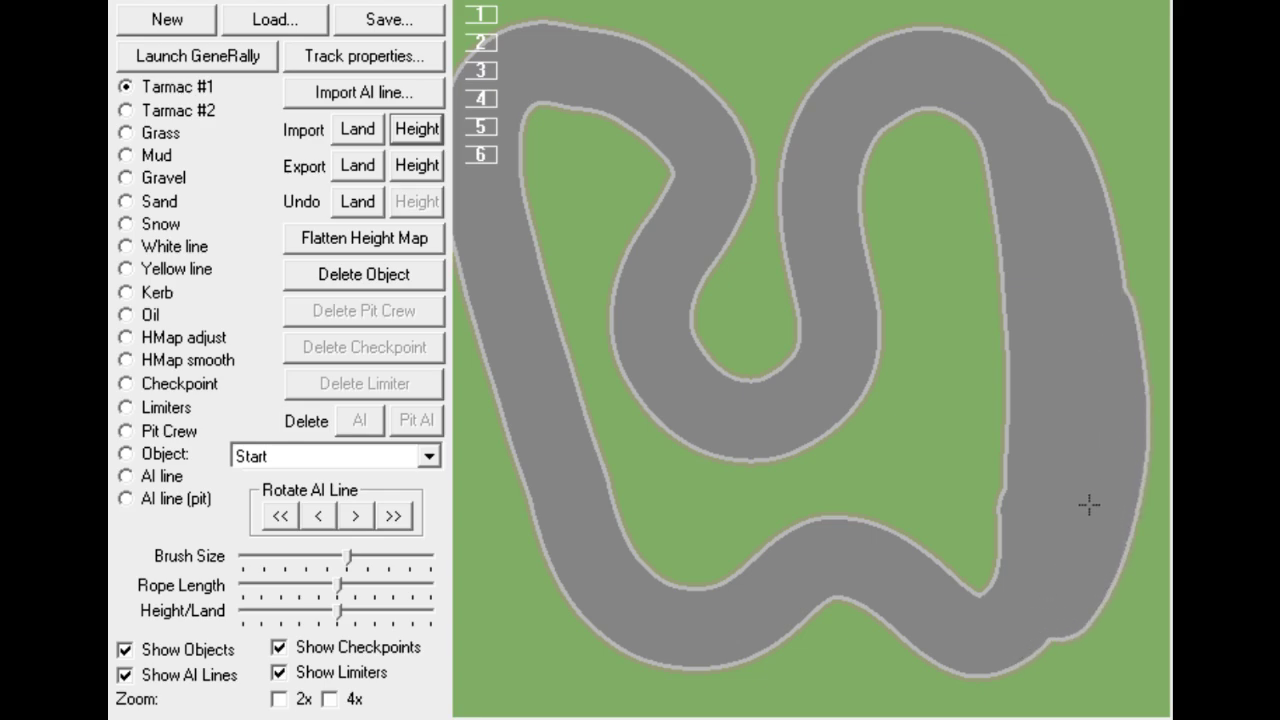
pyautogui.moveTo(1110, 320)
pyautogui.mouseDown()
pyautogui.moveTo(1089, 170)
pyautogui.moveTo(1040, 105)
pyautogui.moveTo(974, 77)
pyautogui.mouseUp()
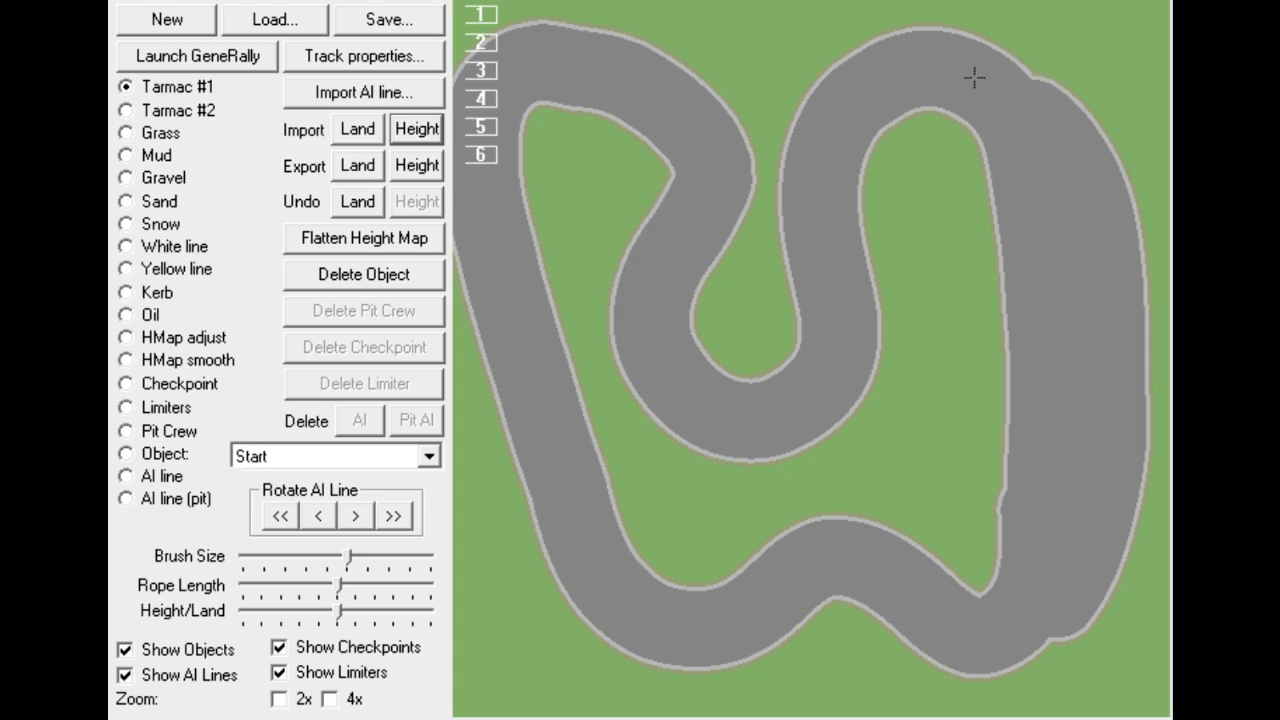
pyautogui.moveTo(1085, 632); pyautogui.dragTo(1103, 628)
# Step: Switch the painting surface to Grass
pyautogui.click(162, 134)
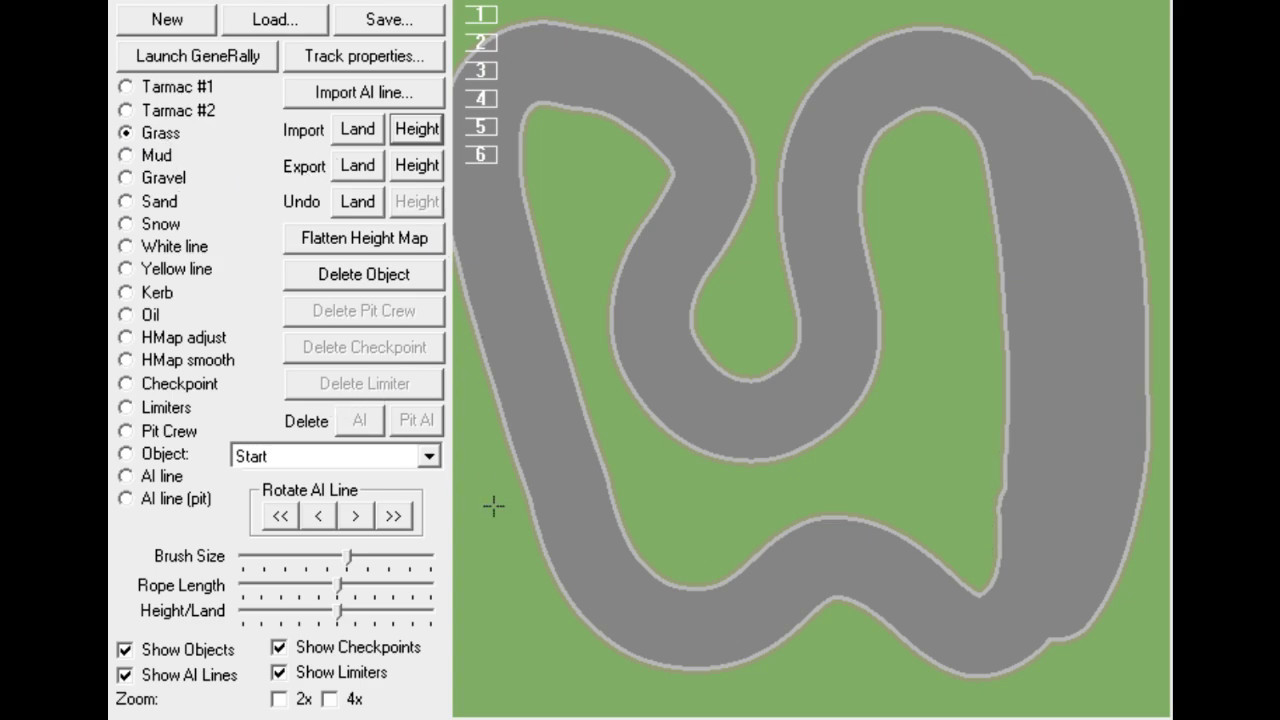